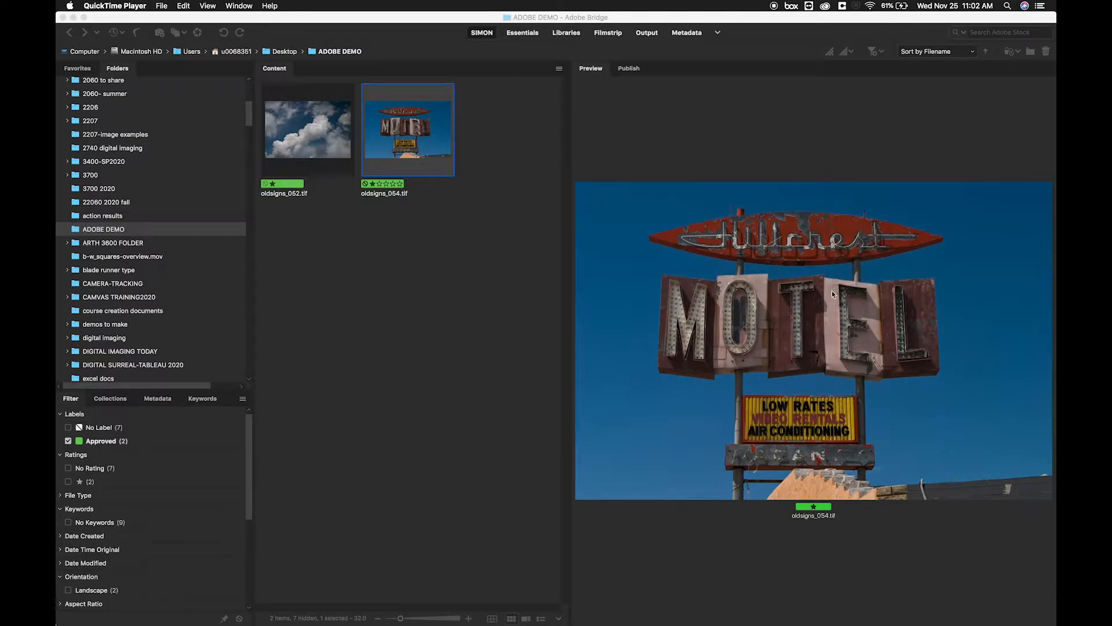
Step: Load oldsigns_052.tif and oldsigns_054.tif together as layers of one Photoshop document
click(272, 154)
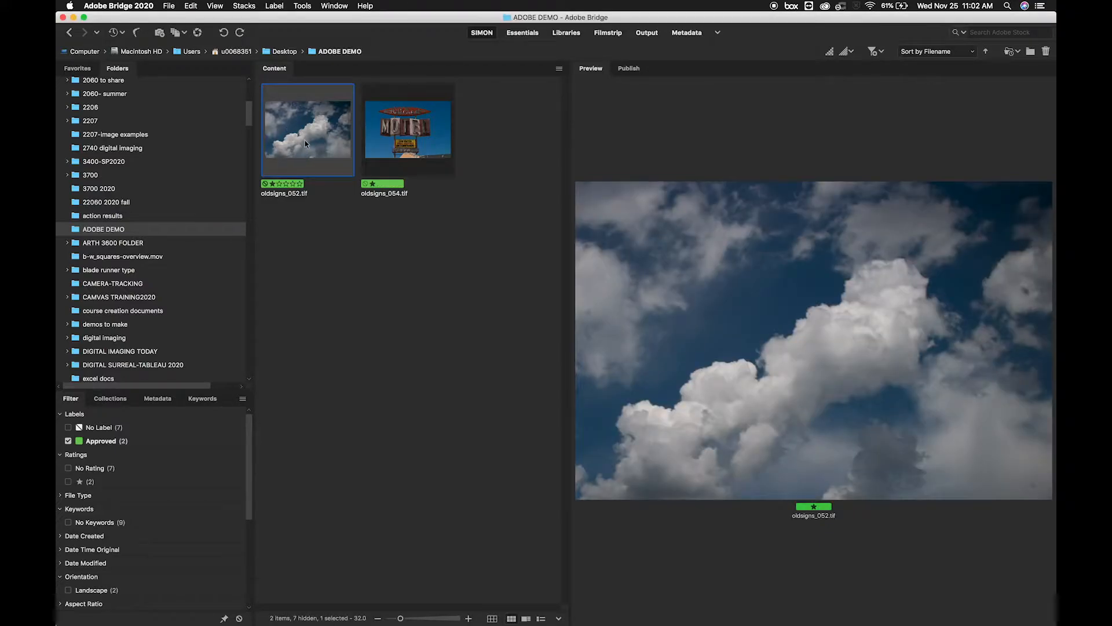
click(381, 196)
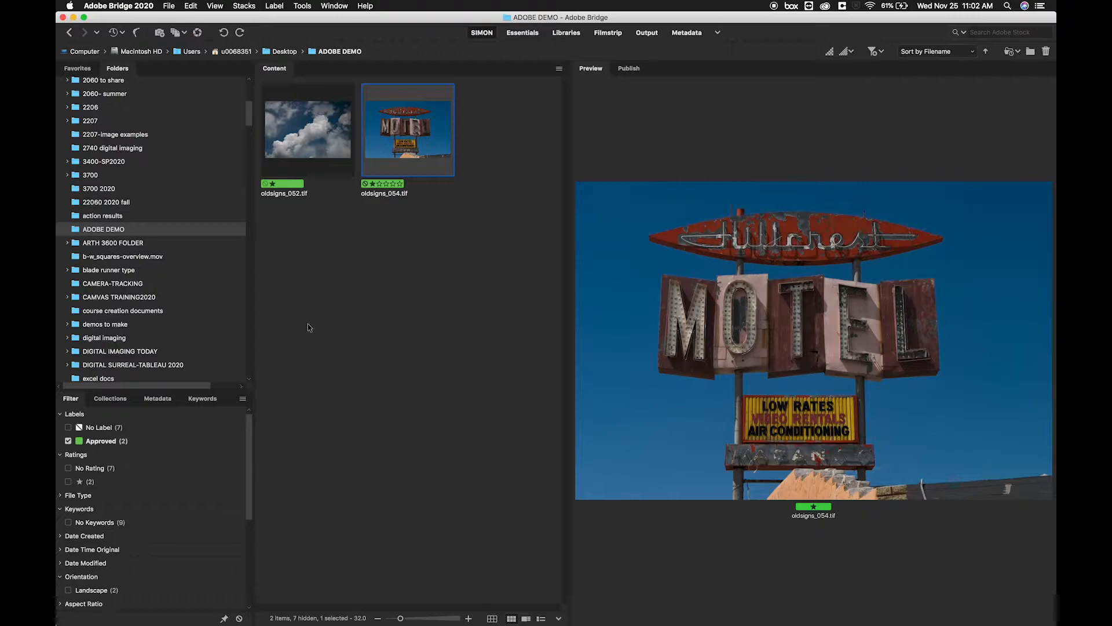
shift+click(345, 131)
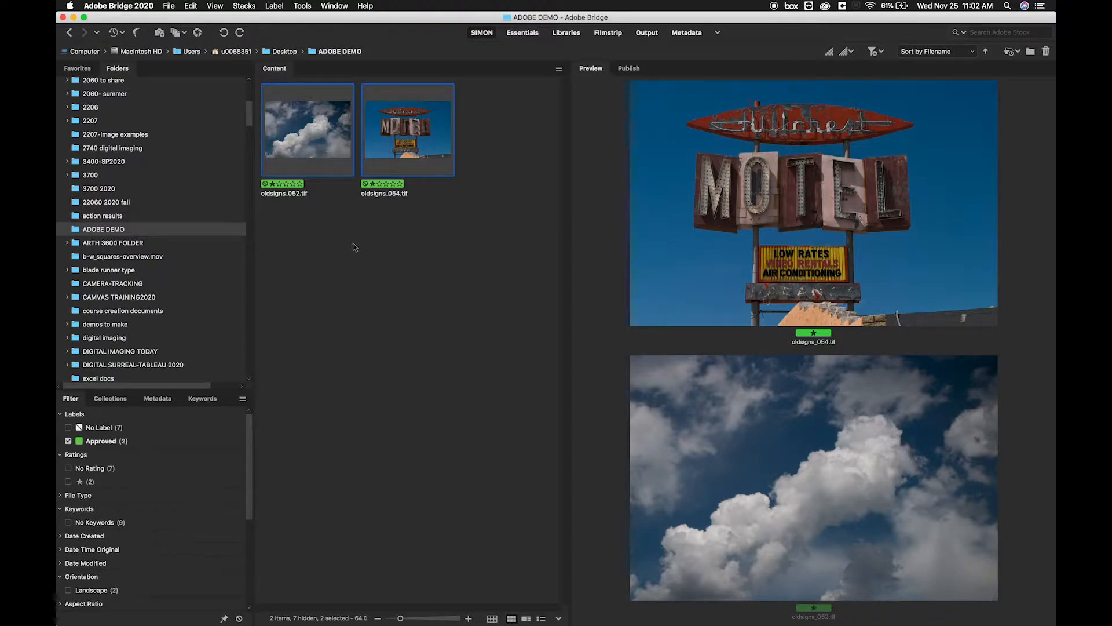
click(192, 6)
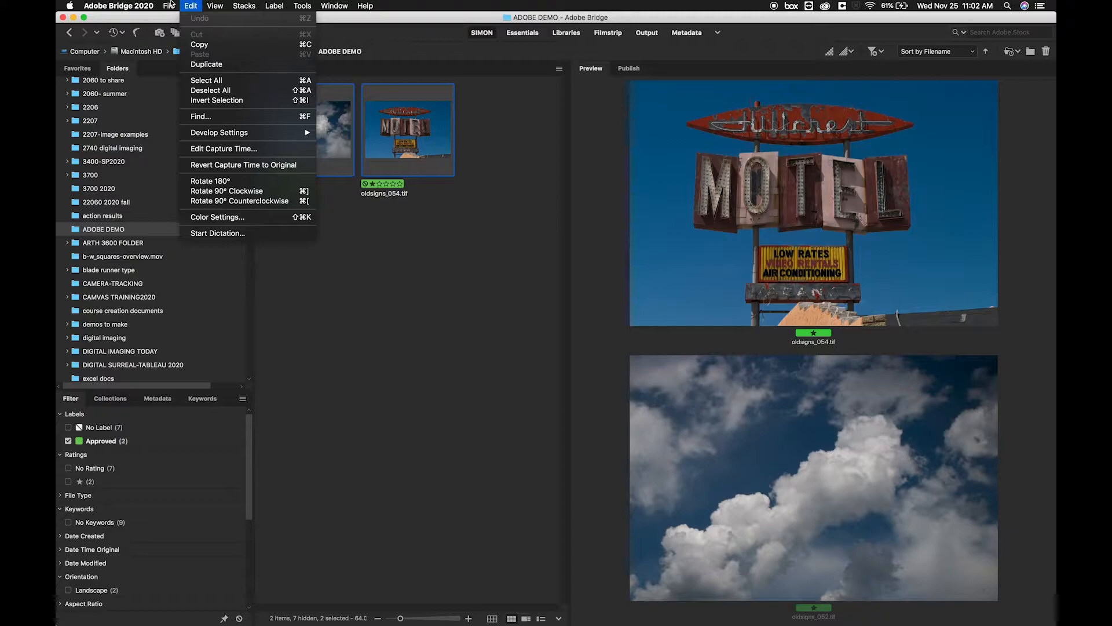
mouse_move(238, 5)
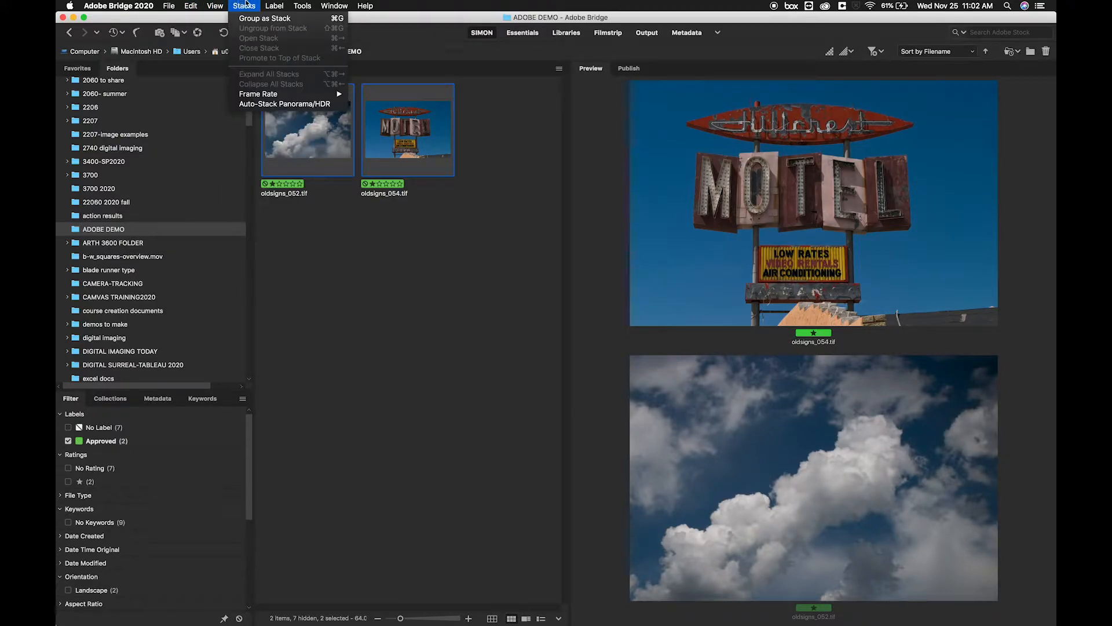
mouse_move(302, 6)
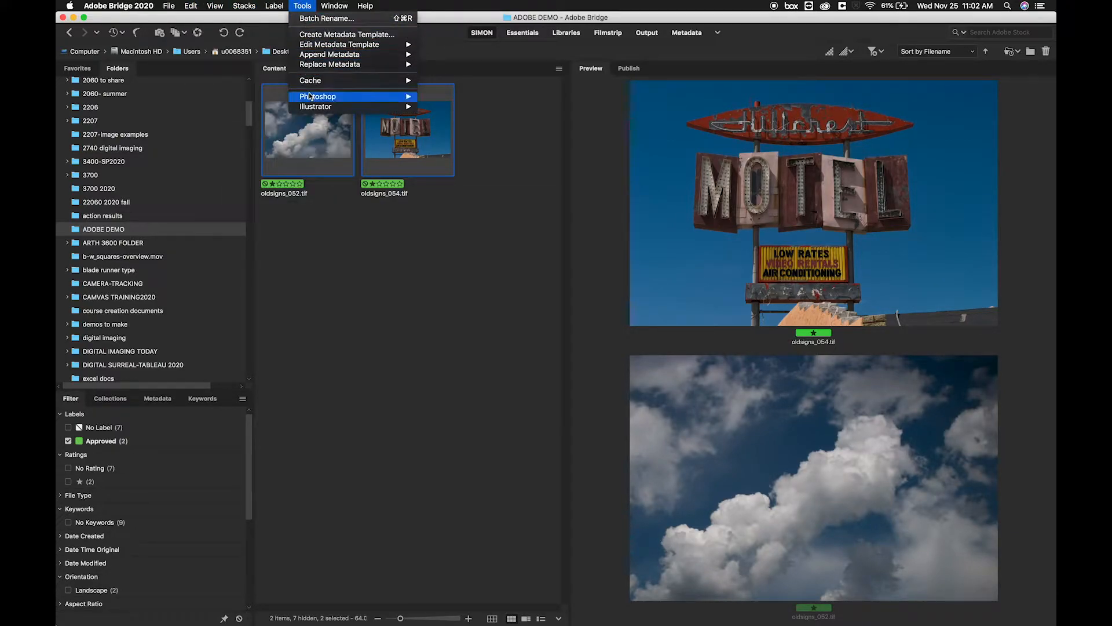
mouse_move(310, 97)
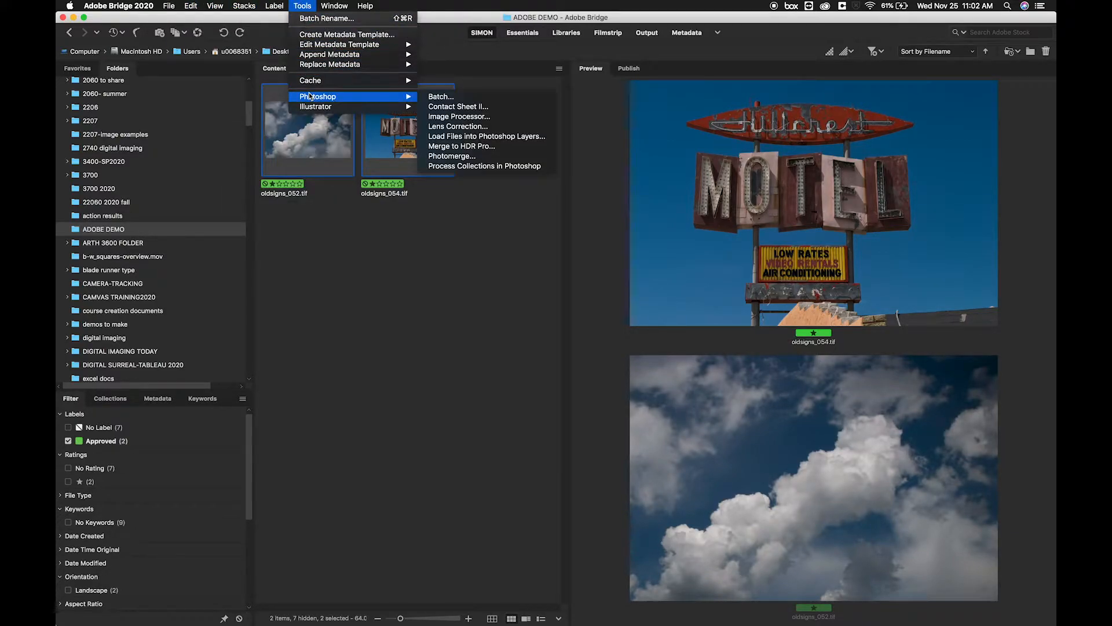
click(534, 139)
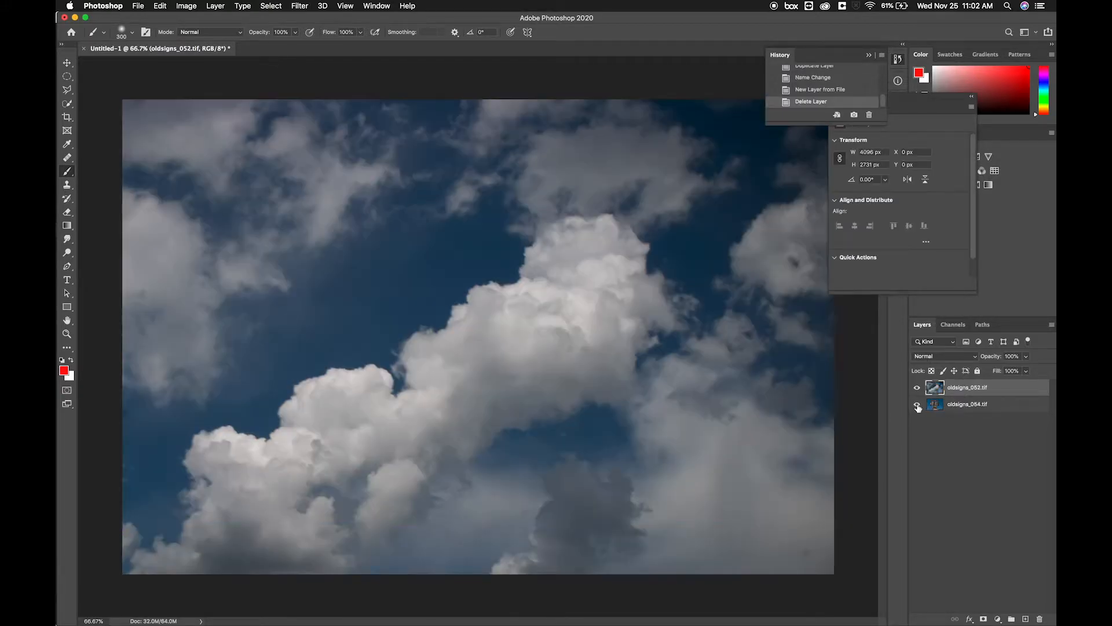
Step: Hide the oldsigns_052.tif cloud layer so only the motel sign image shows
click(918, 388)
click(917, 389)
click(917, 392)
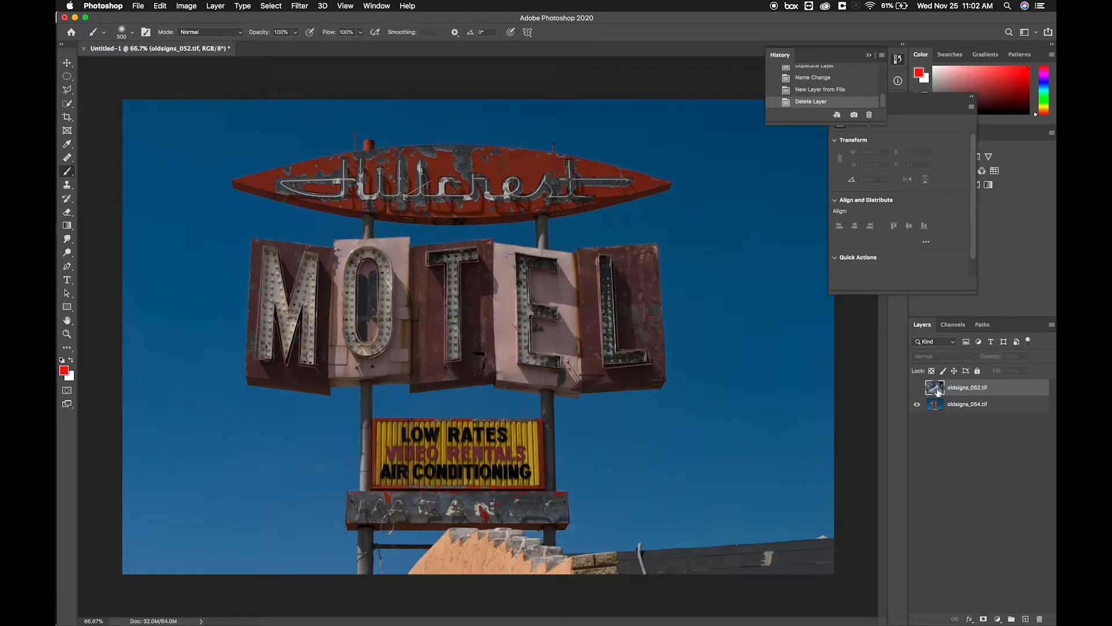
Step: Collapse the floating History panel and dock the Properties panel beside Adjustments
click(787, 58)
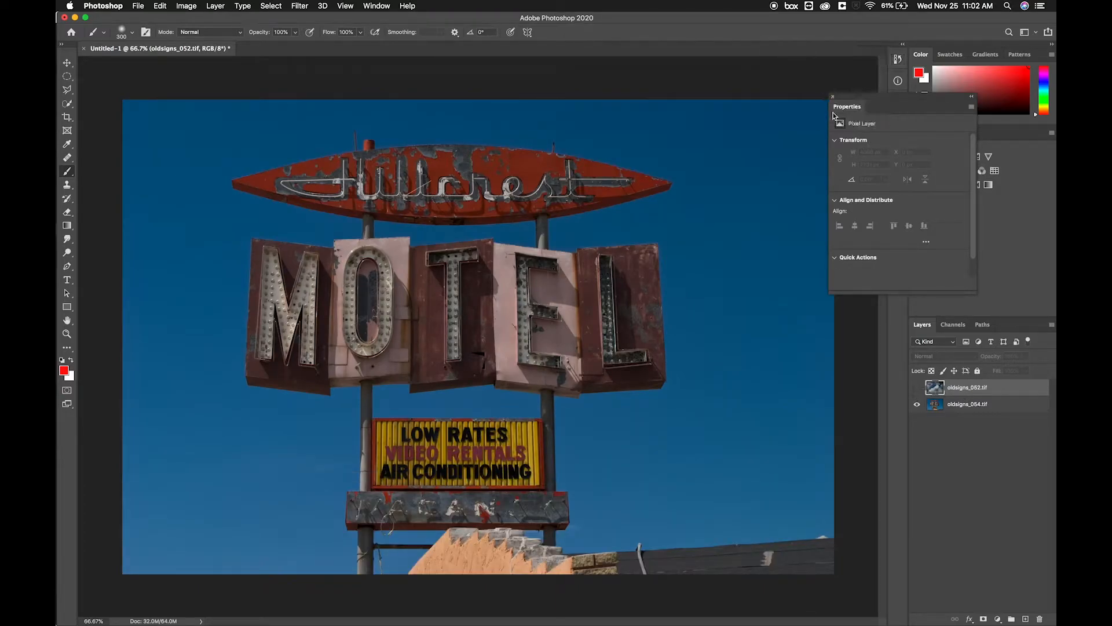
drag(853, 104, 934, 137)
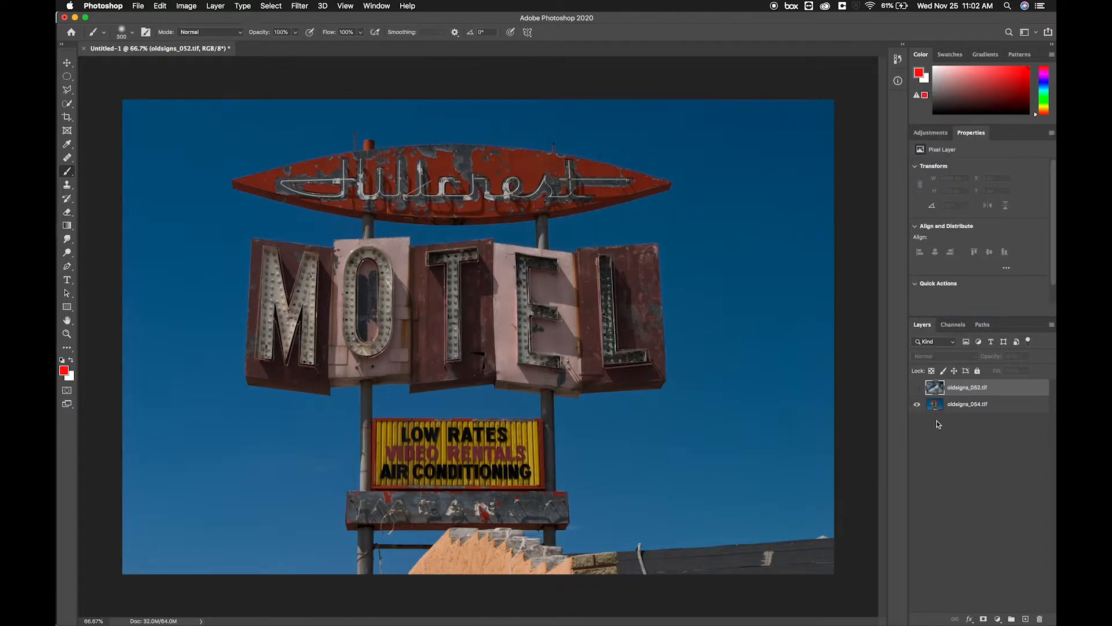
Step: Begin a Color Range selection on the oldsigns_054.tif layer, sampling the blue sky above the Hillcrest sign
click(983, 408)
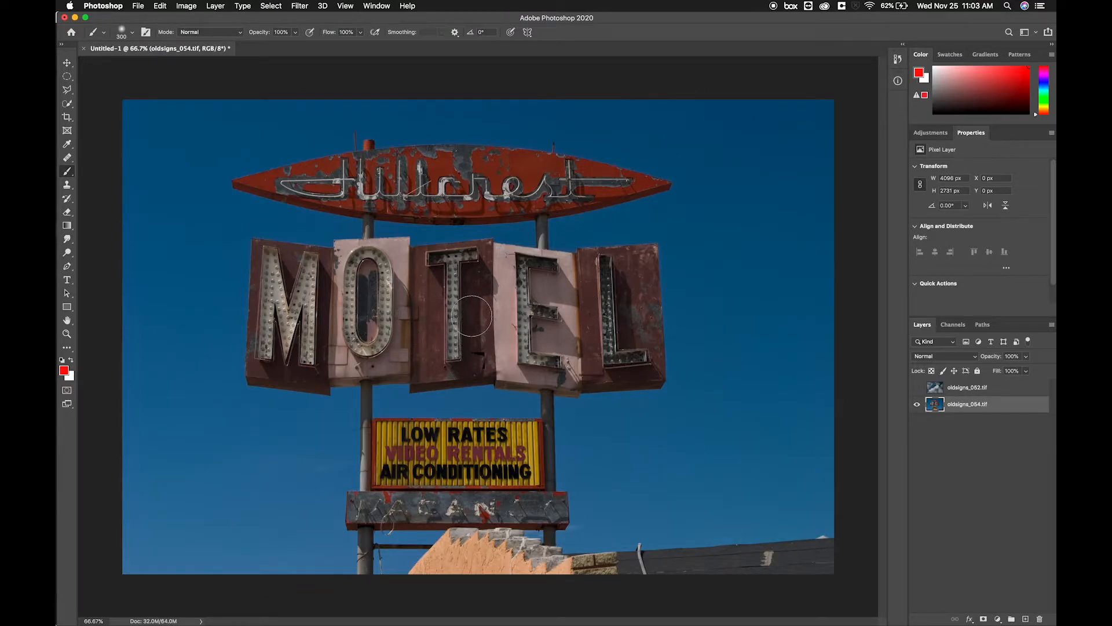
key(v)
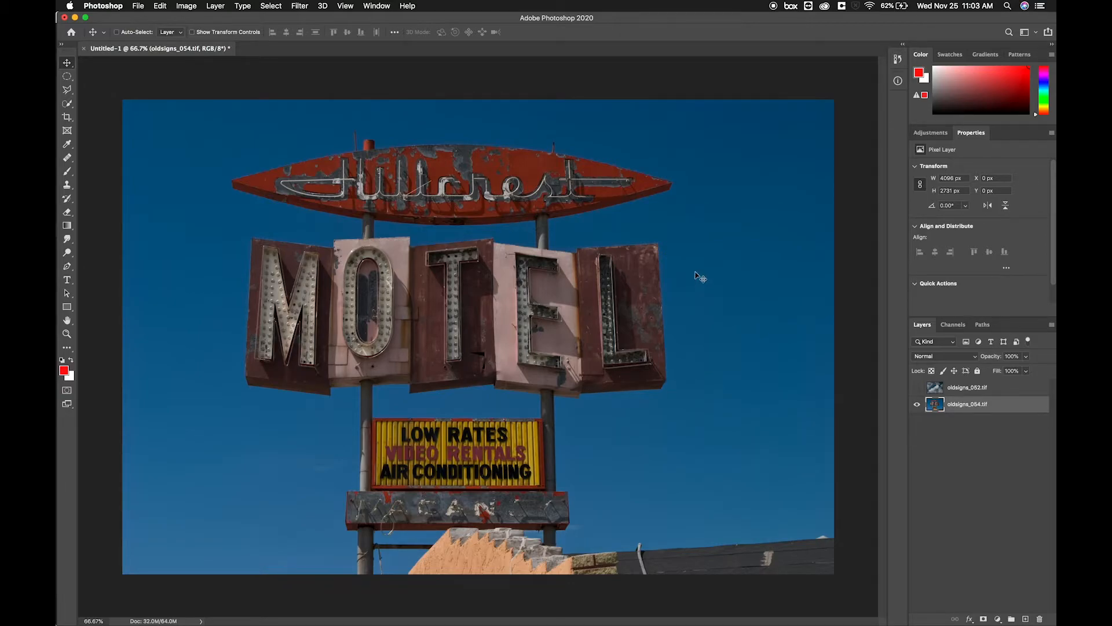
click(271, 6)
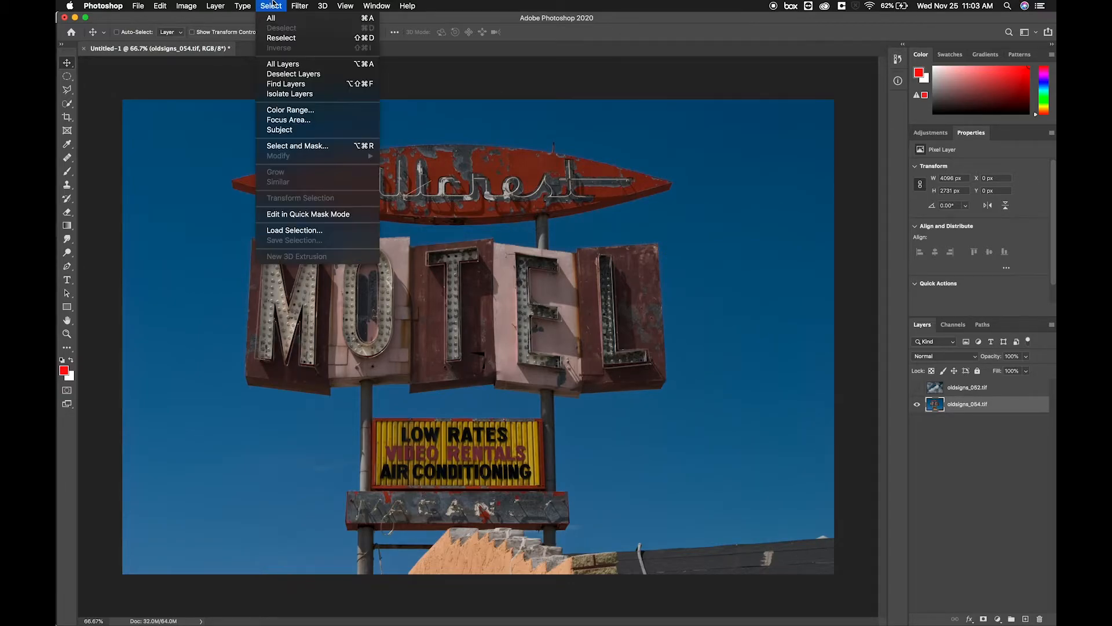
click(344, 111)
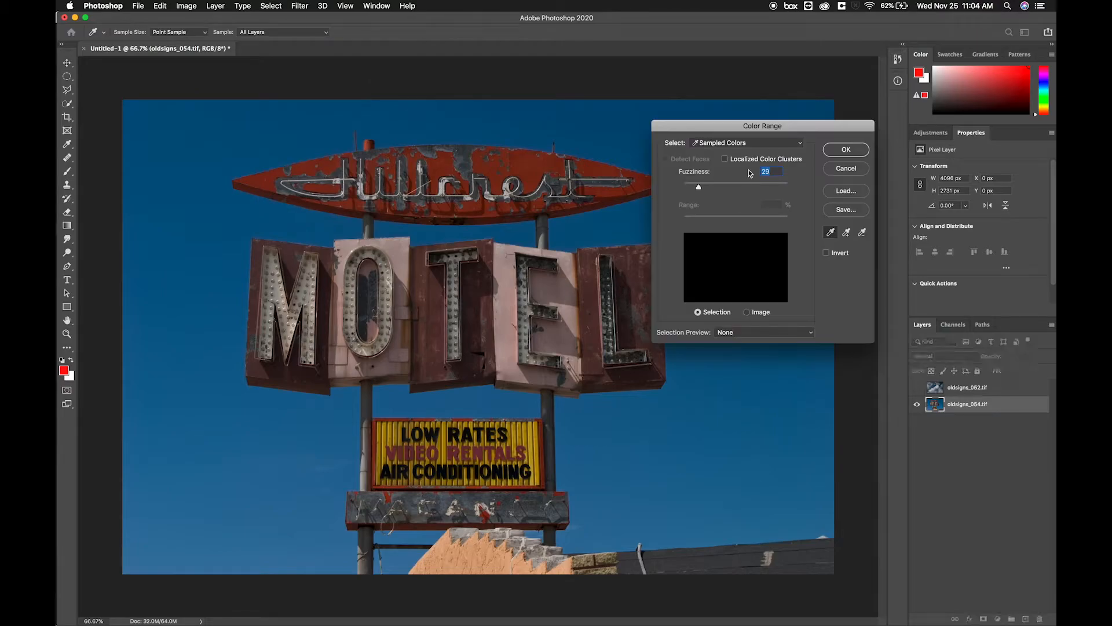
drag(770, 129, 759, 125)
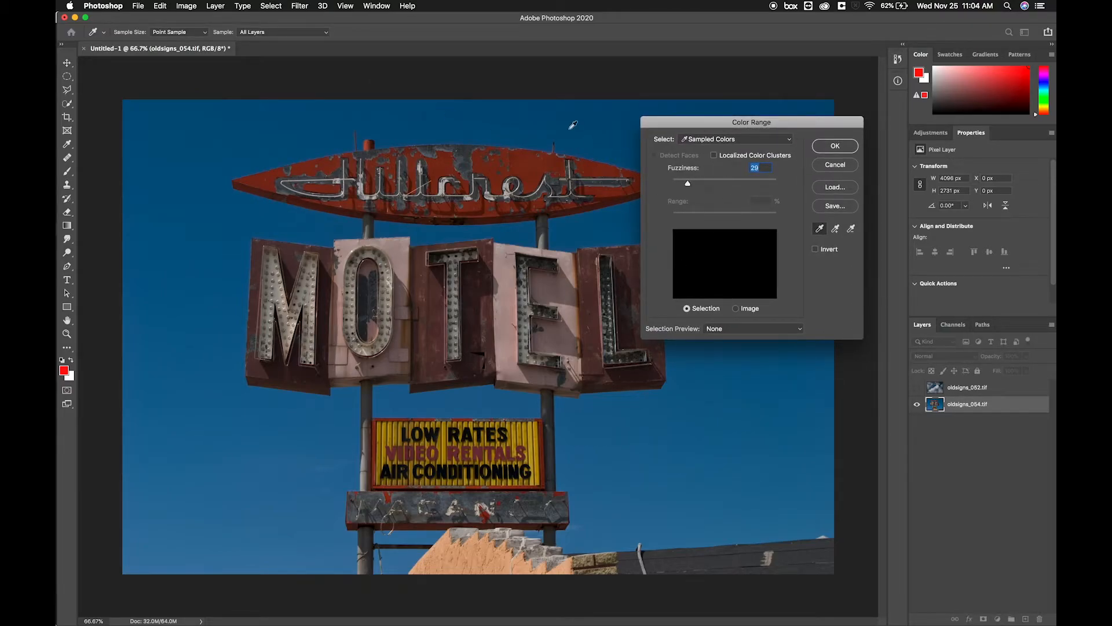
click(285, 132)
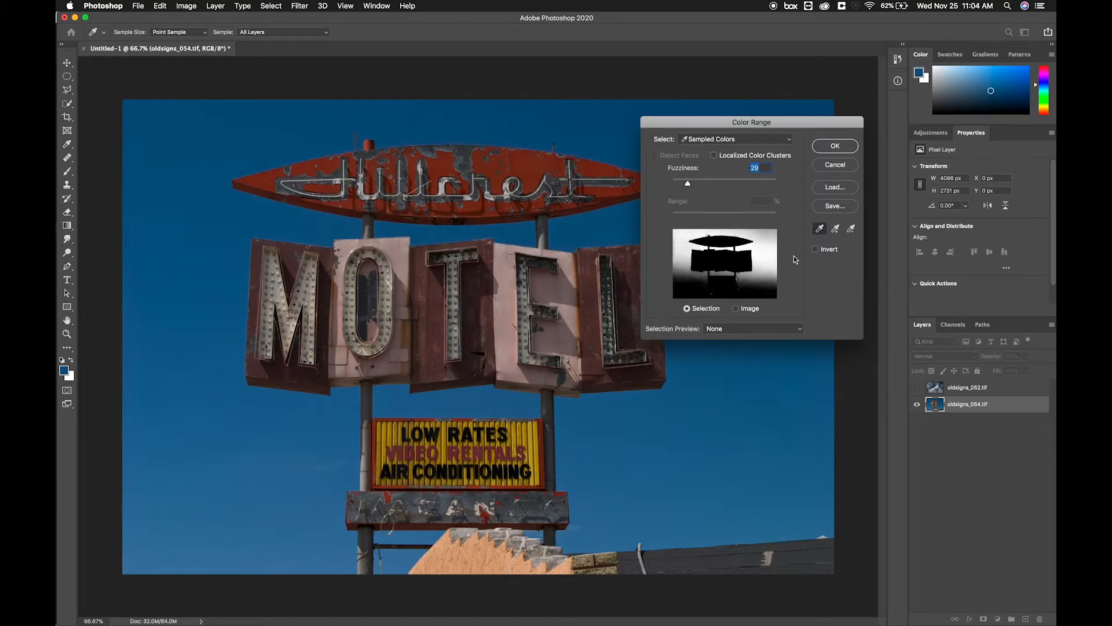
Step: Add the remaining blue tones to the Color Range sample, from the lower sky, beside the sign and the upper sky
click(838, 232)
click(684, 305)
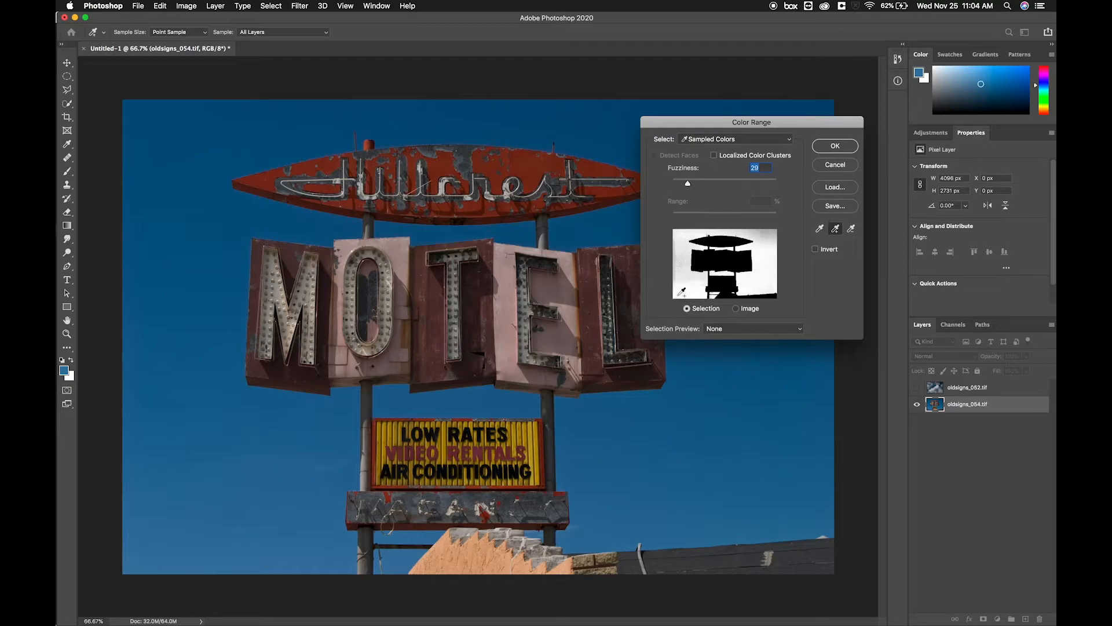
click(687, 266)
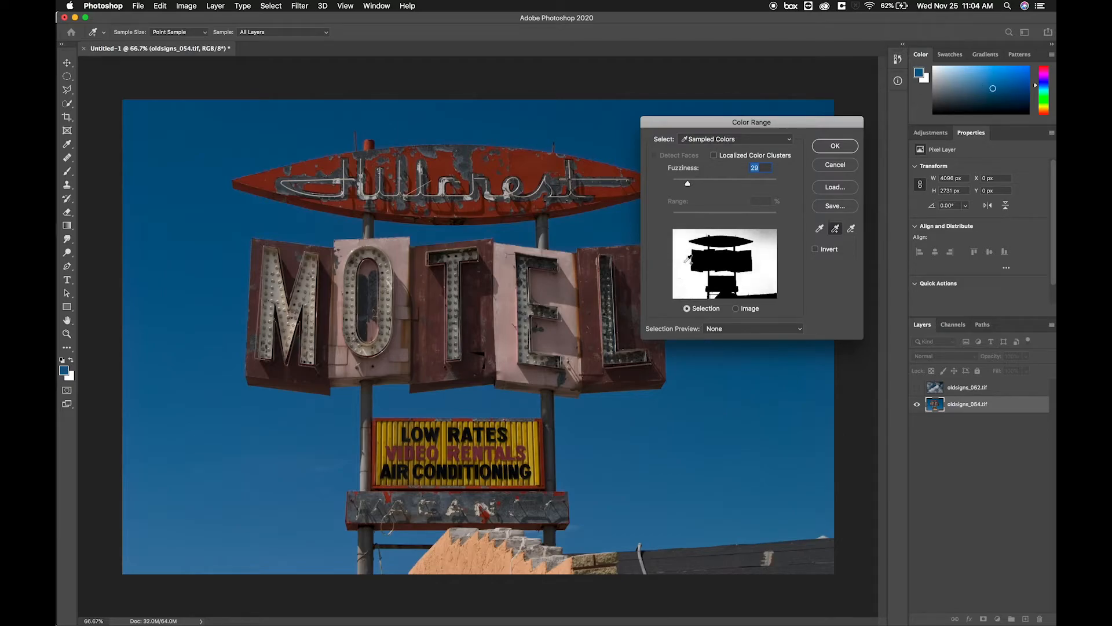
click(766, 231)
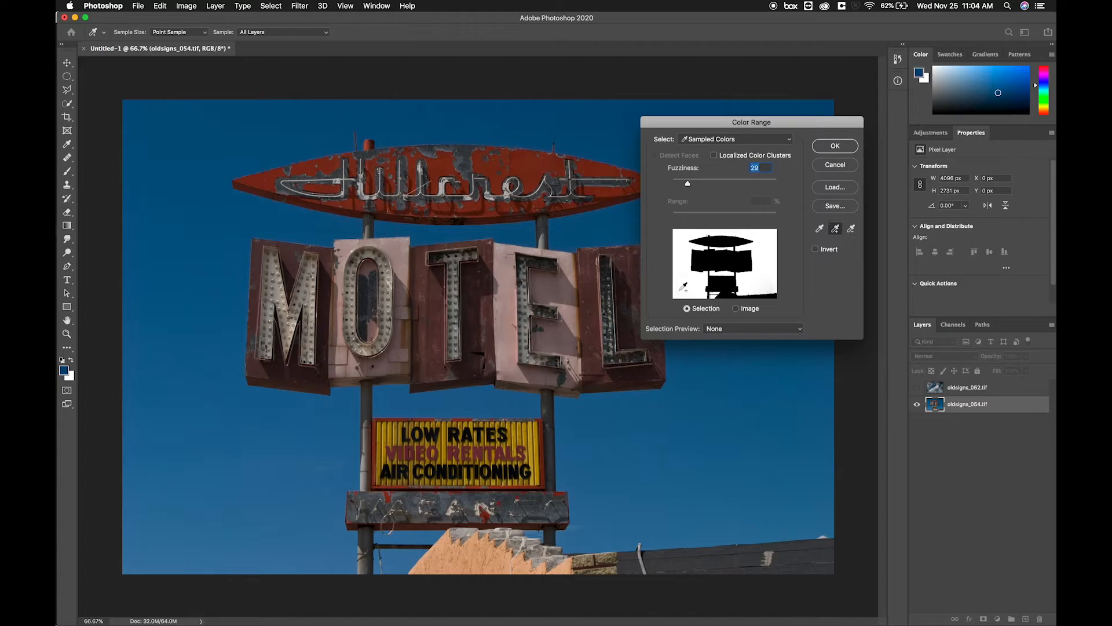
Step: Set the Color Range fuzziness to 52 and create the sky selection
drag(690, 185, 746, 183)
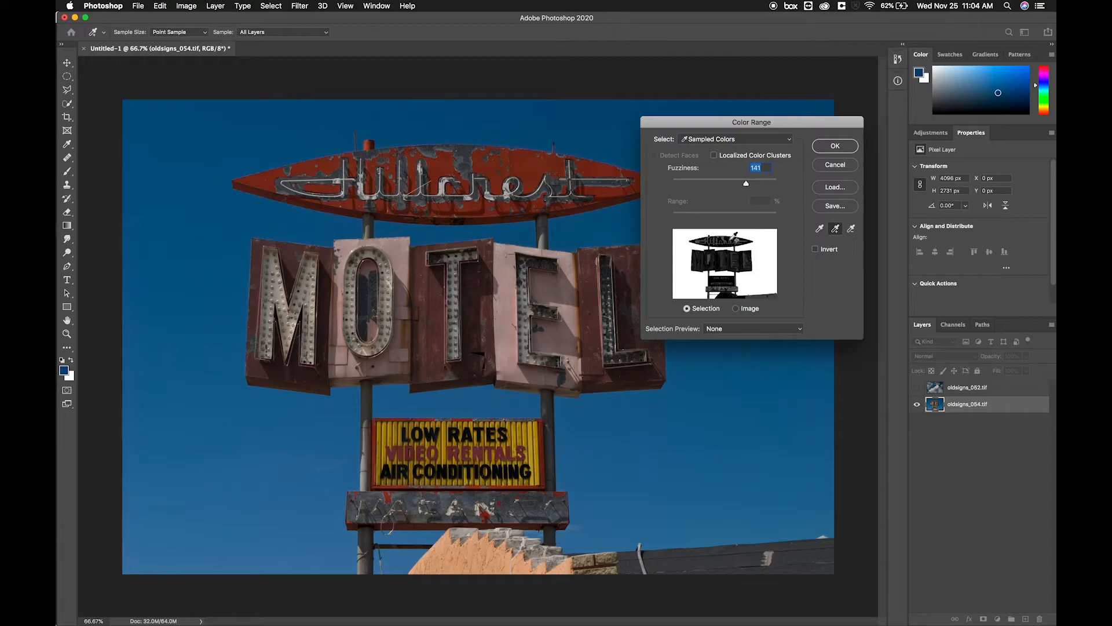
drag(743, 185, 699, 184)
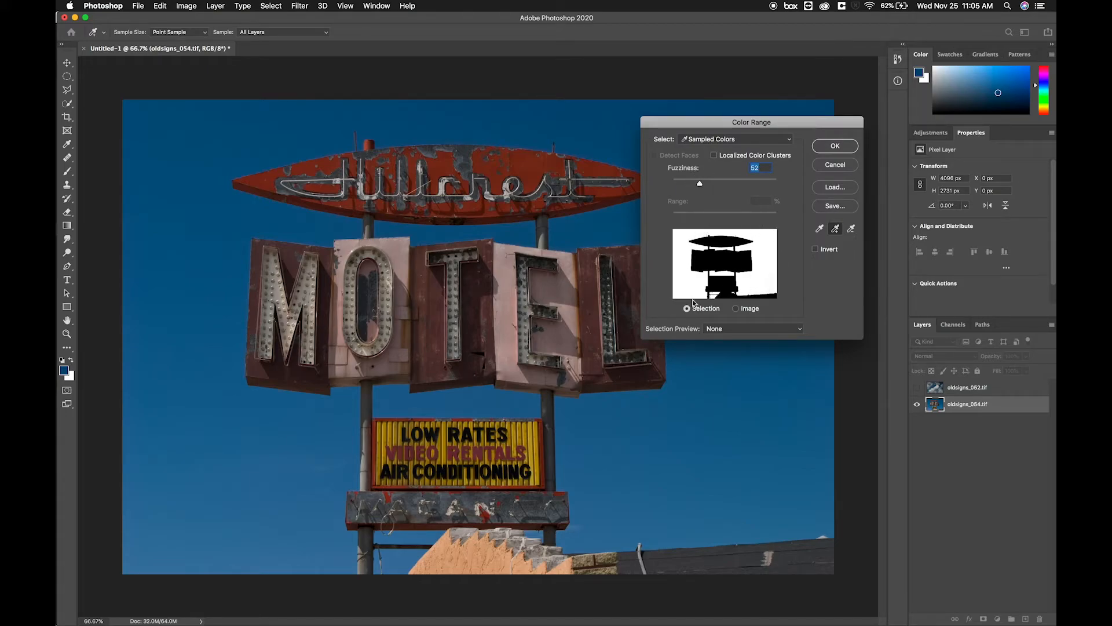
click(832, 145)
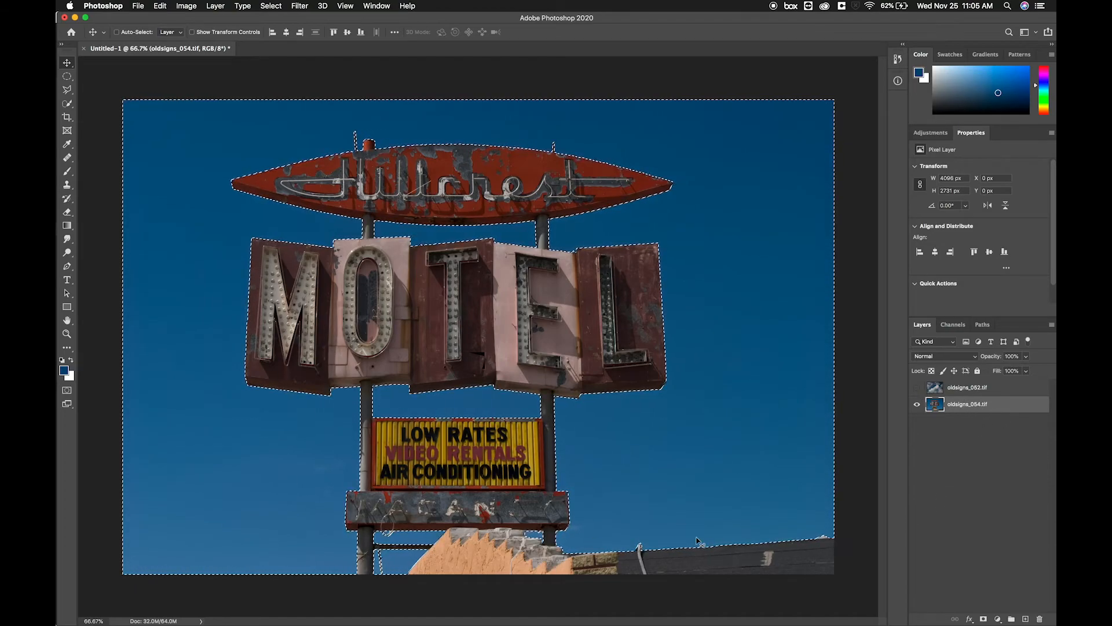
Step: Show the oldsigns_052.tif cloud layer and add a layer mask to it from the sky selection
click(916, 388)
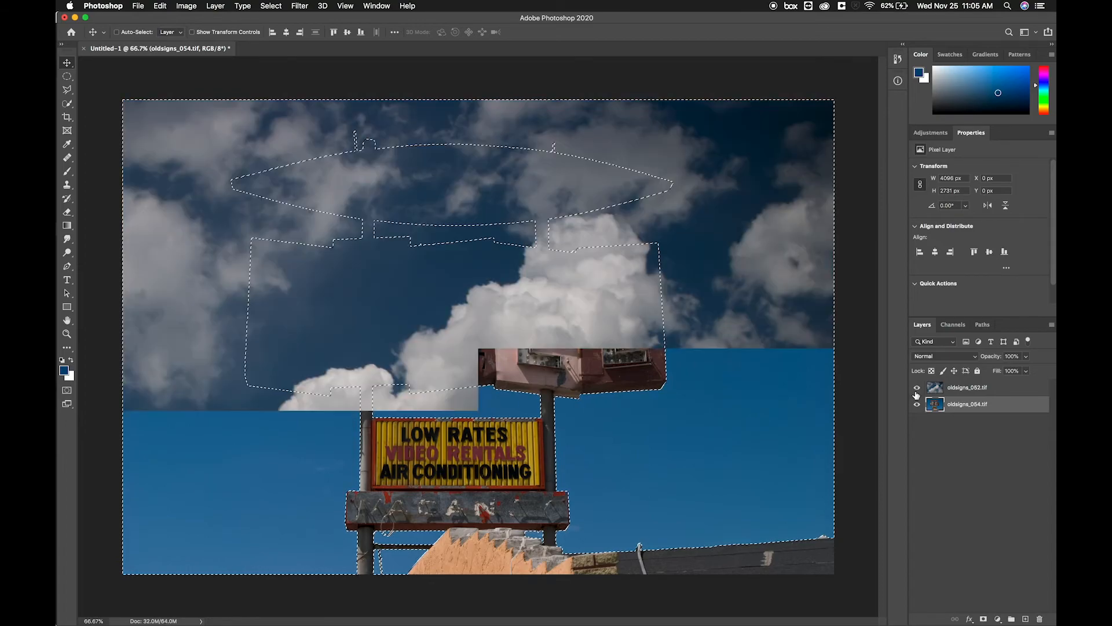
click(961, 391)
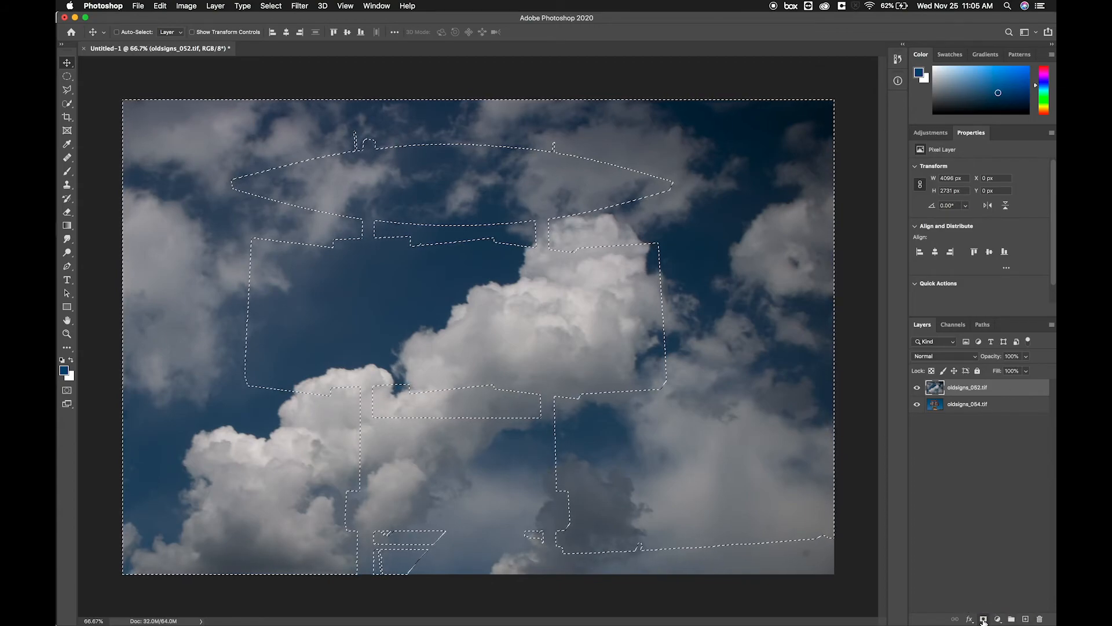
click(984, 619)
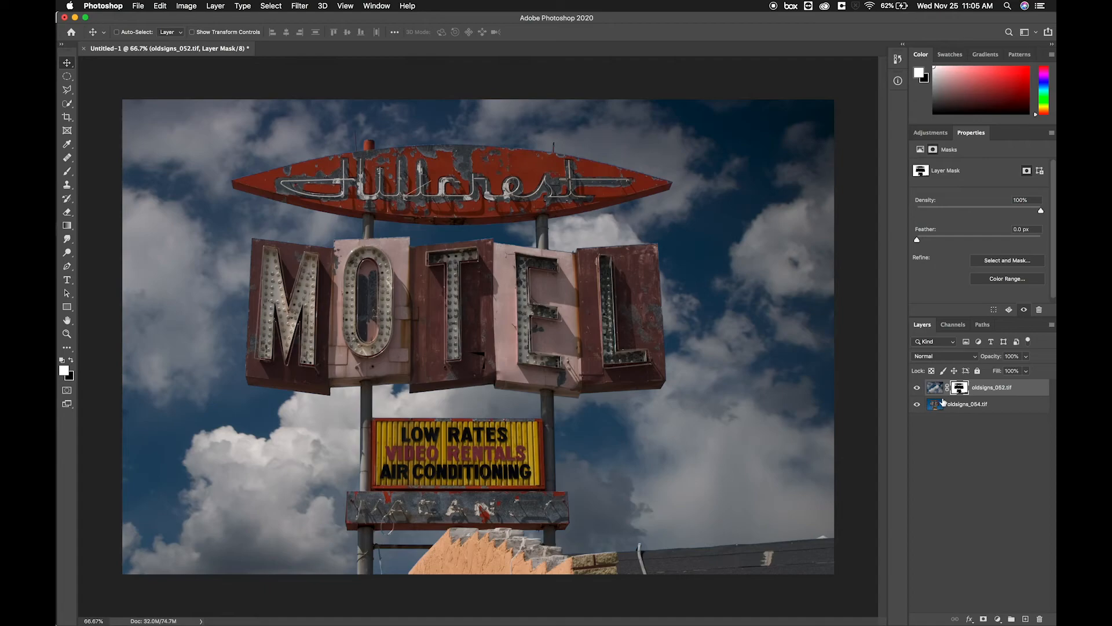
Step: Check the sky replacement by hiding and reshowing the motel sign layer and the masked cloud layer in turn
click(917, 405)
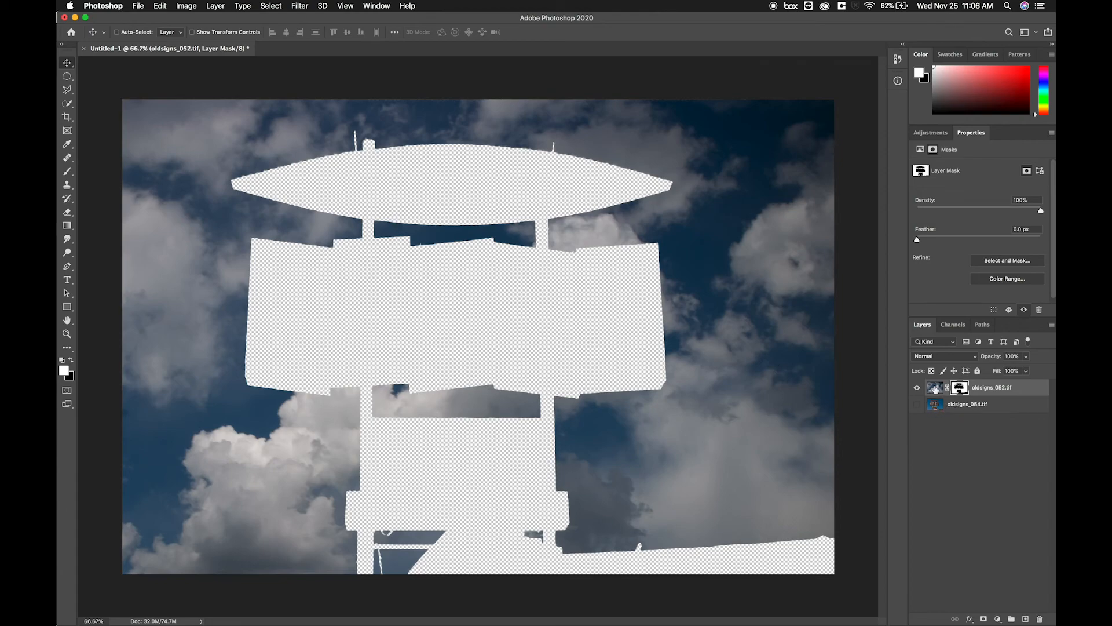
click(917, 404)
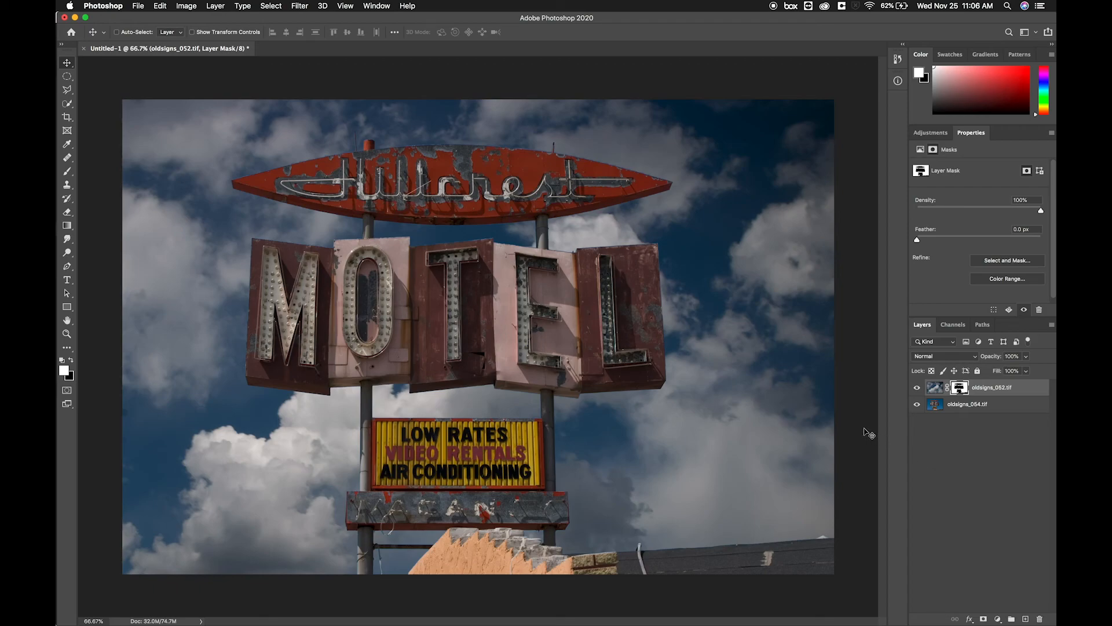
click(918, 388)
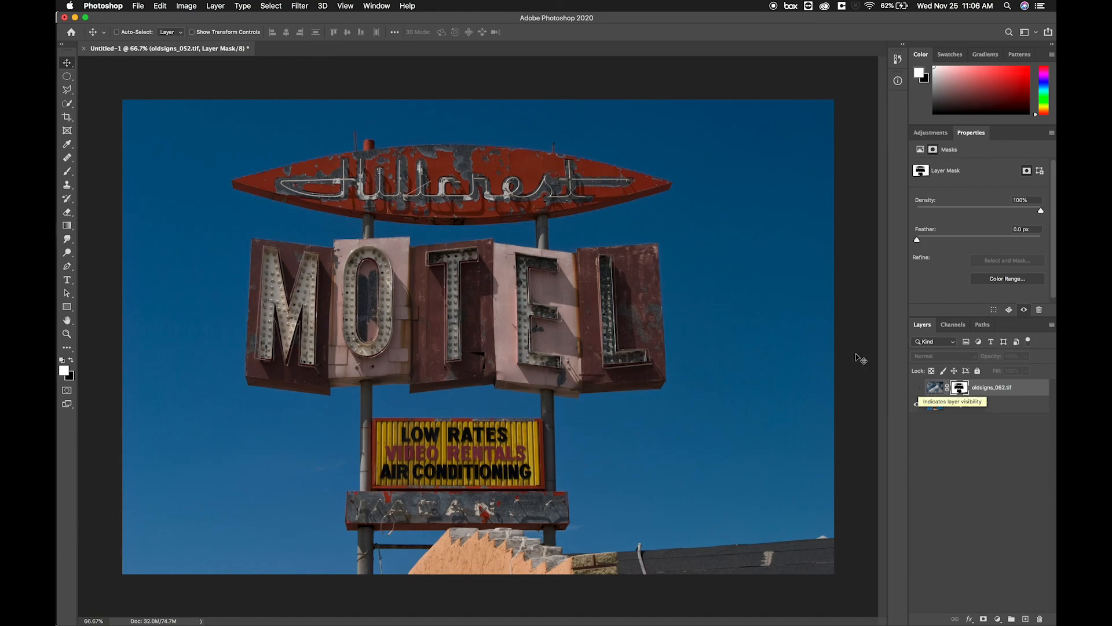
click(279, 6)
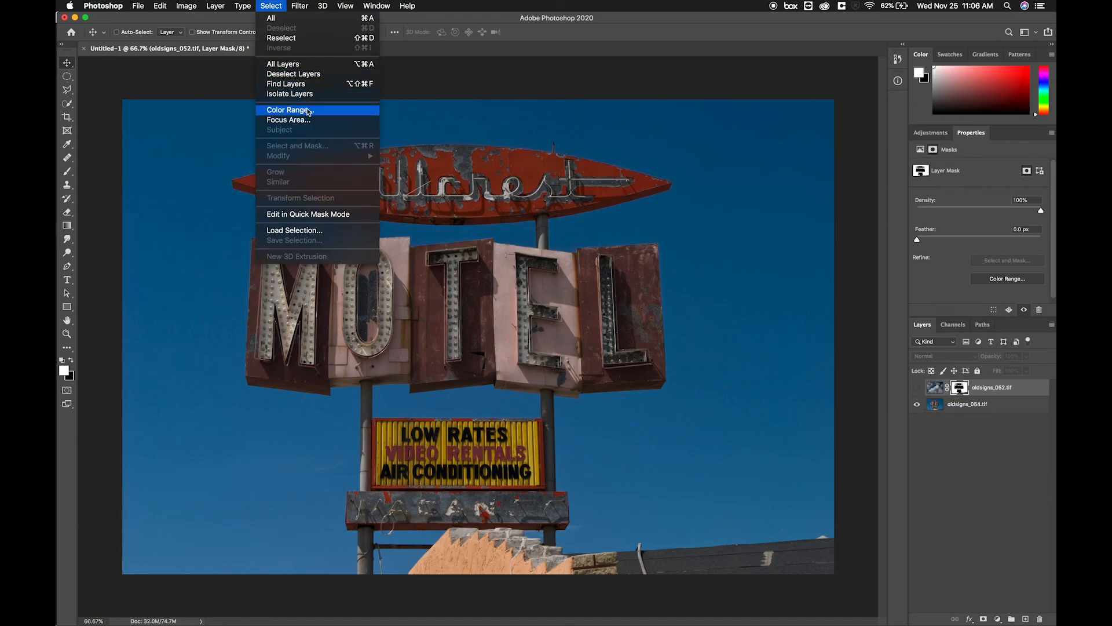
click(447, 79)
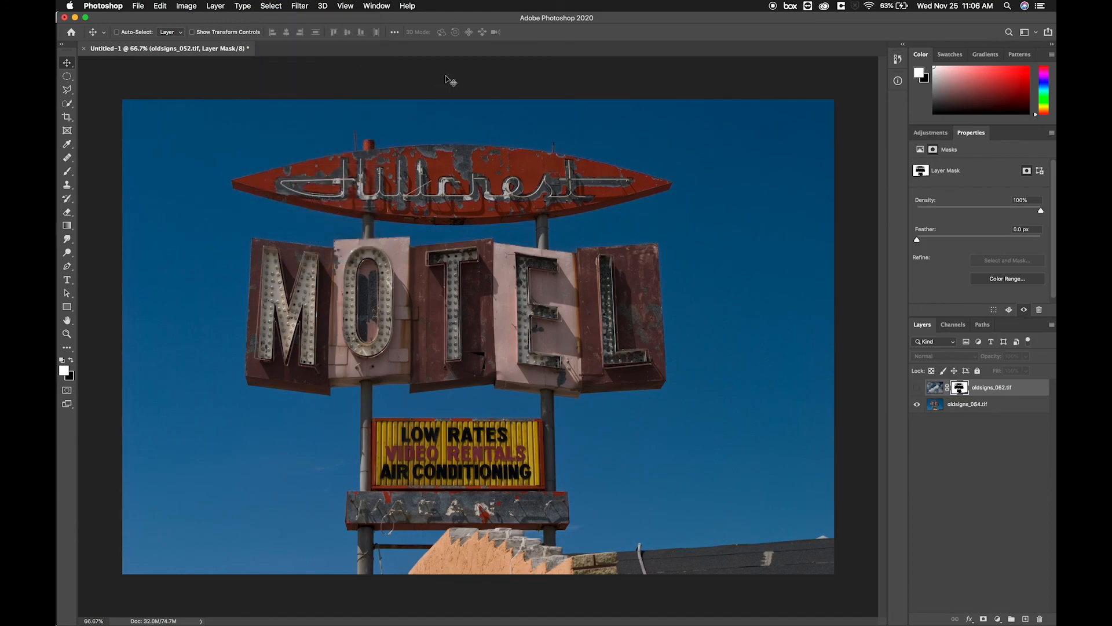
click(914, 389)
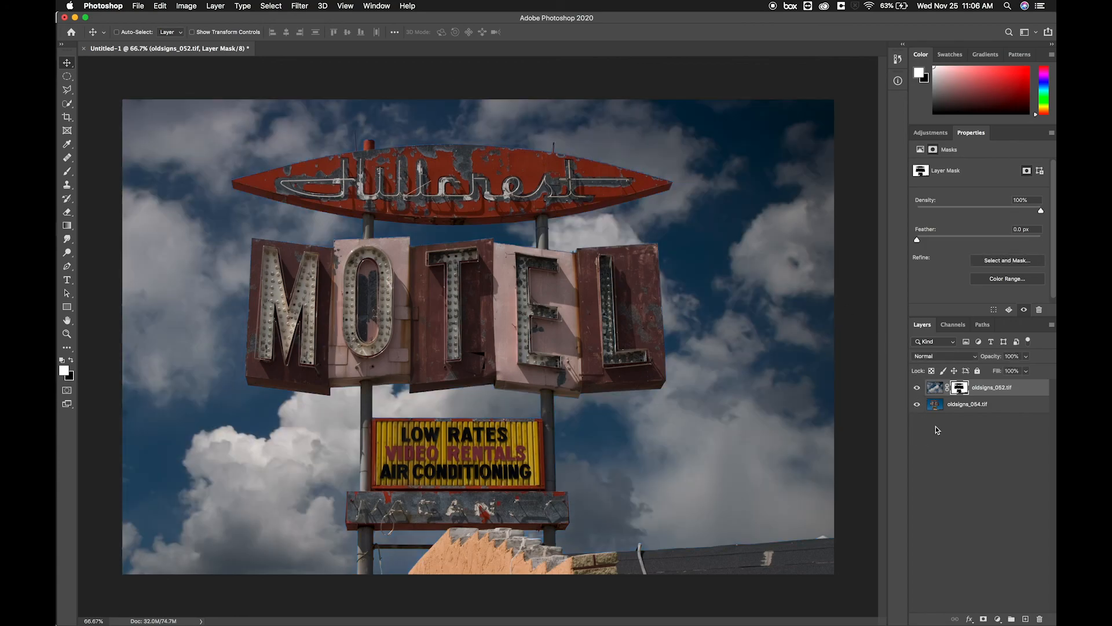